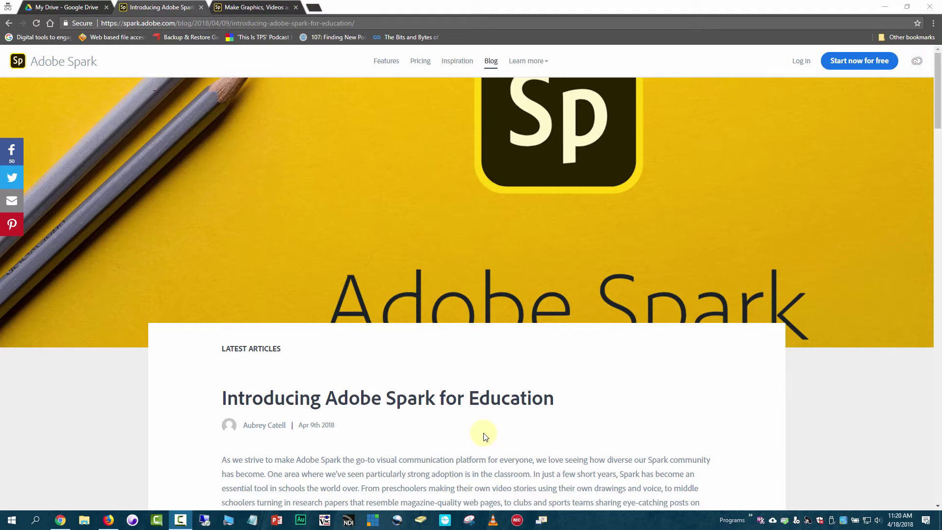
# Step: Glance over My Drive in Google Drive, then return to the Adobe Spark homepage tab
pyautogui.scroll(-3, 486, 436)
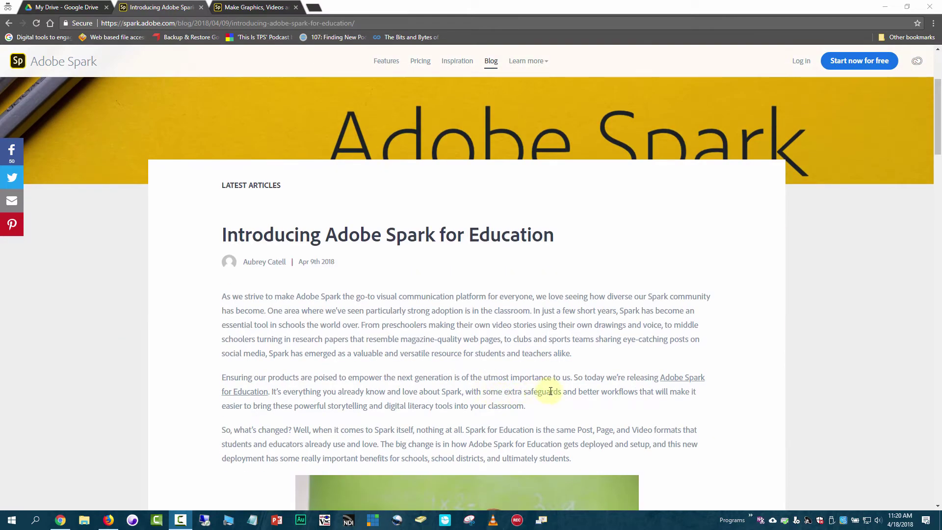
pyautogui.scroll(-3, 544, 387)
pyautogui.scroll(7, 534, 385)
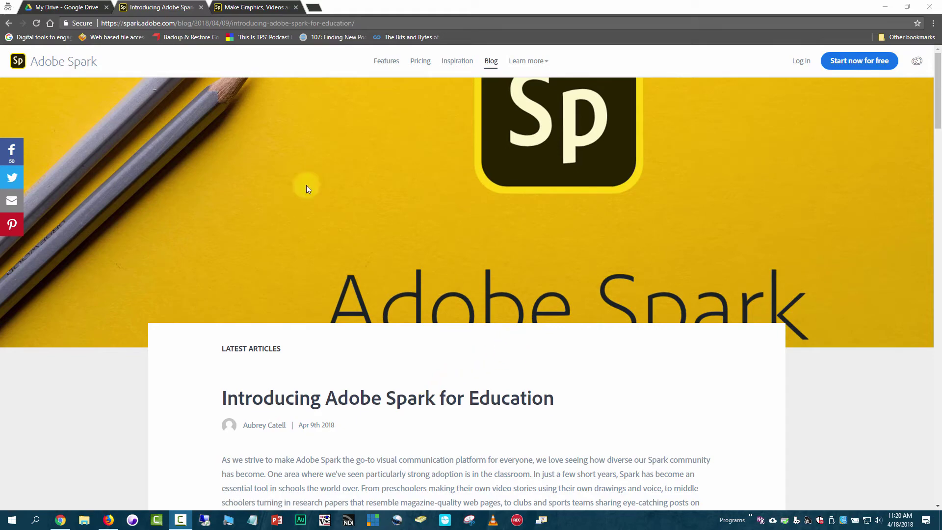
pyautogui.scroll(-10, 502, 319)
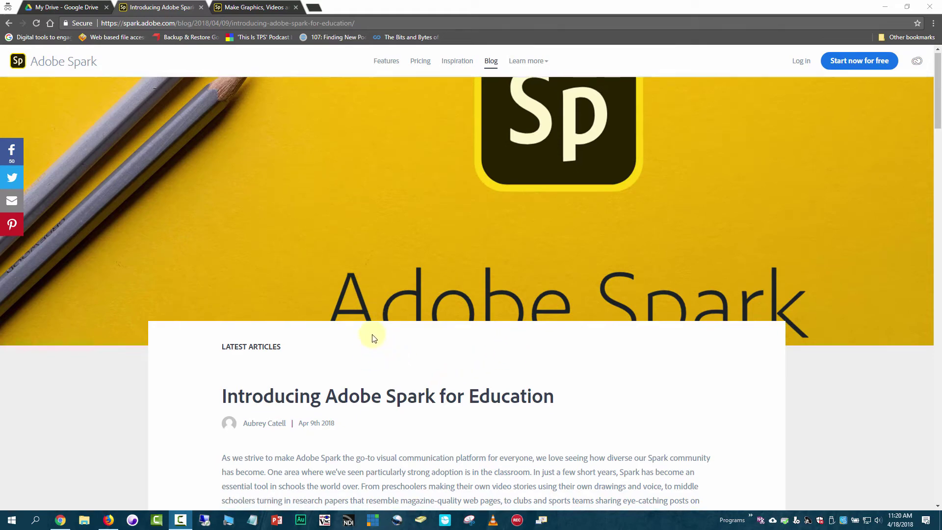
pyautogui.scroll(9, 503, 323)
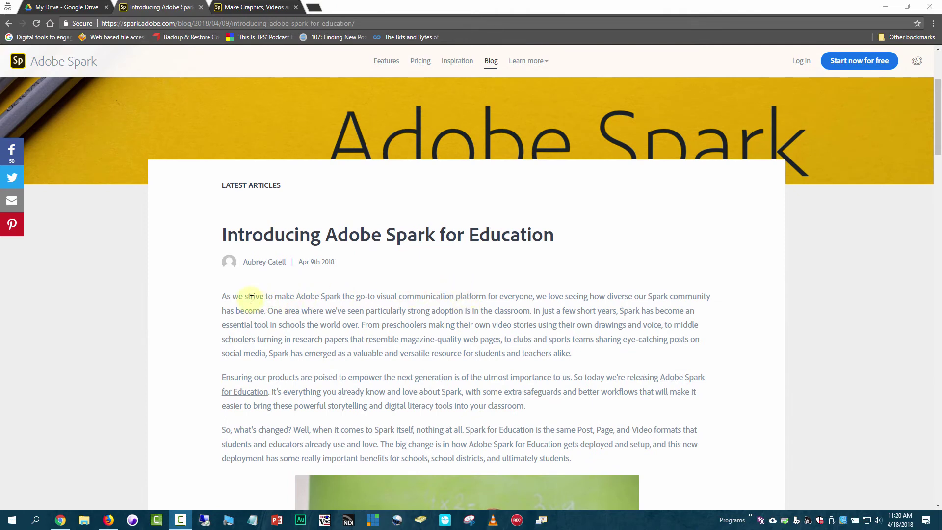
pyautogui.scroll(3, 388, 302)
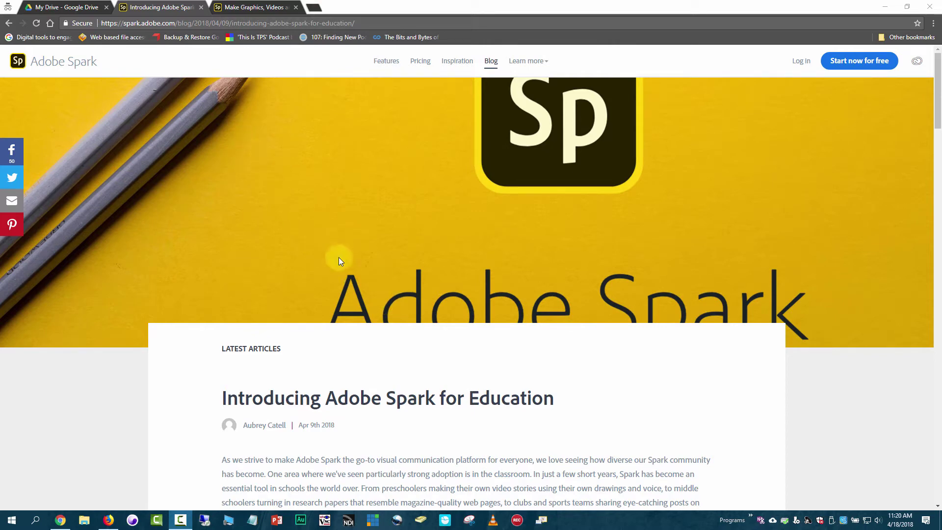
pyautogui.click(57, 7)
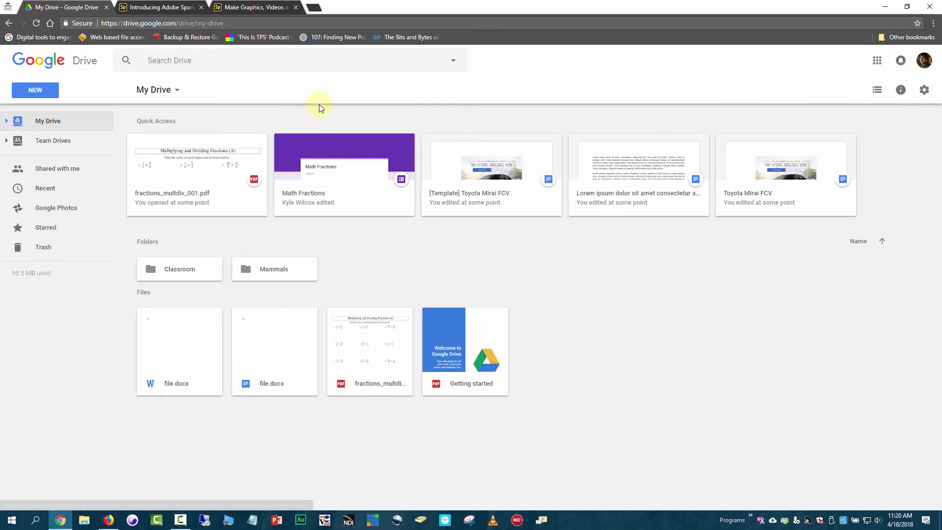
pyautogui.click(240, 8)
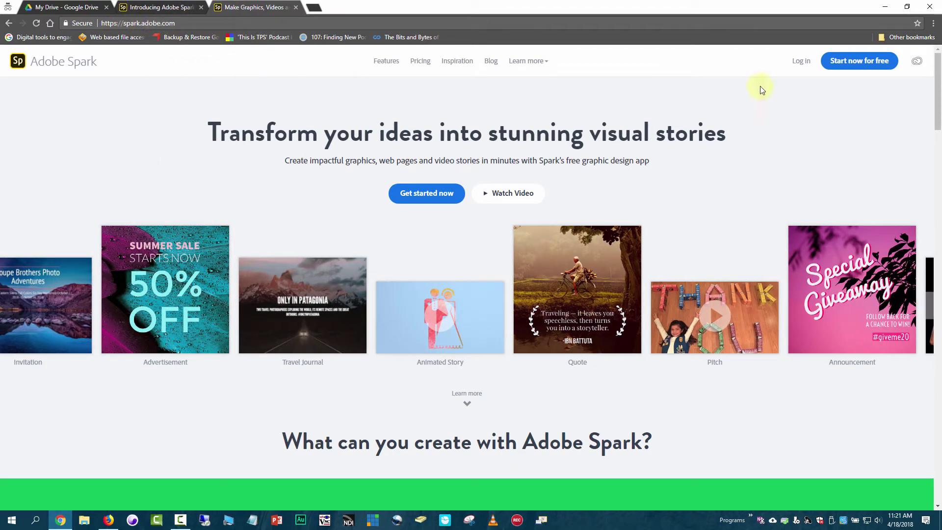
# Step: Log in on the Spark homepage and pick 'Log in with Adobe ID' in the Welcome dialog
pyautogui.click(801, 63)
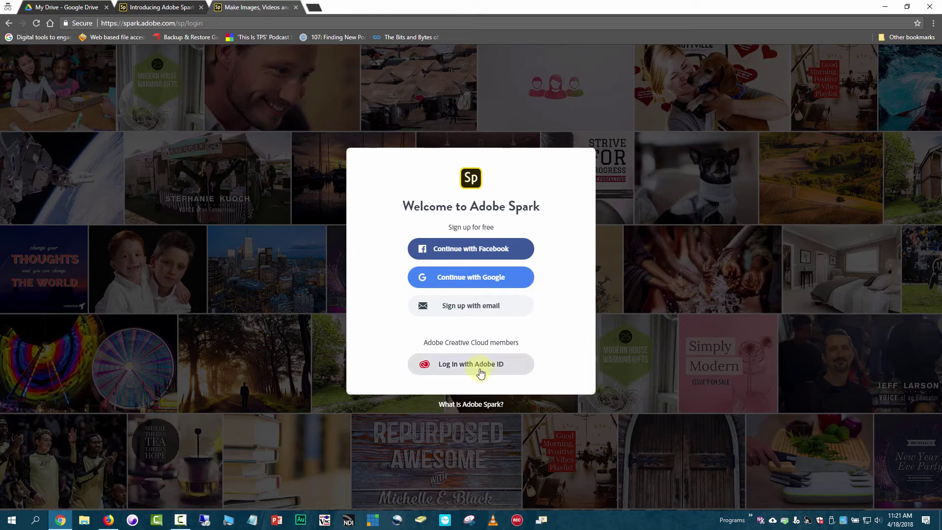
pyautogui.click(501, 365)
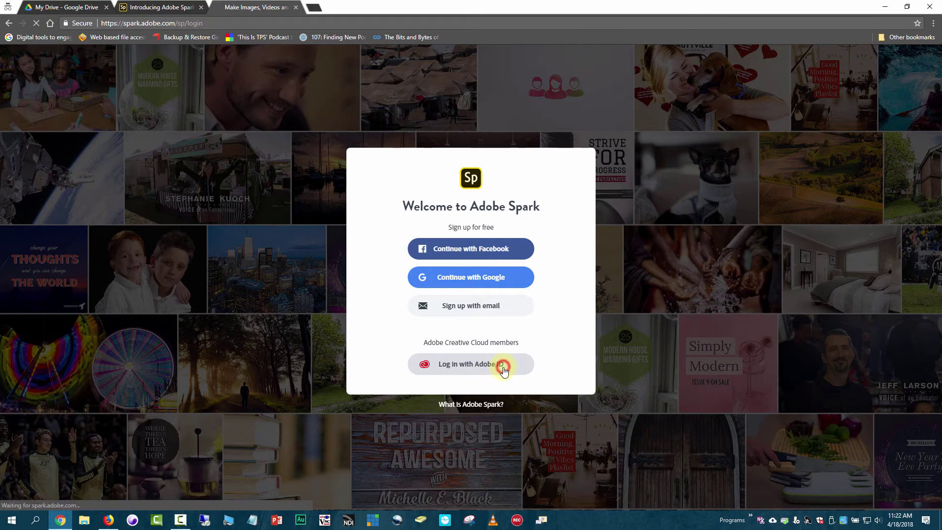
# Step: Enter the school e-mail address, highlighting its school domain, and submit it for single sign-on
pyautogui.click(463, 108)
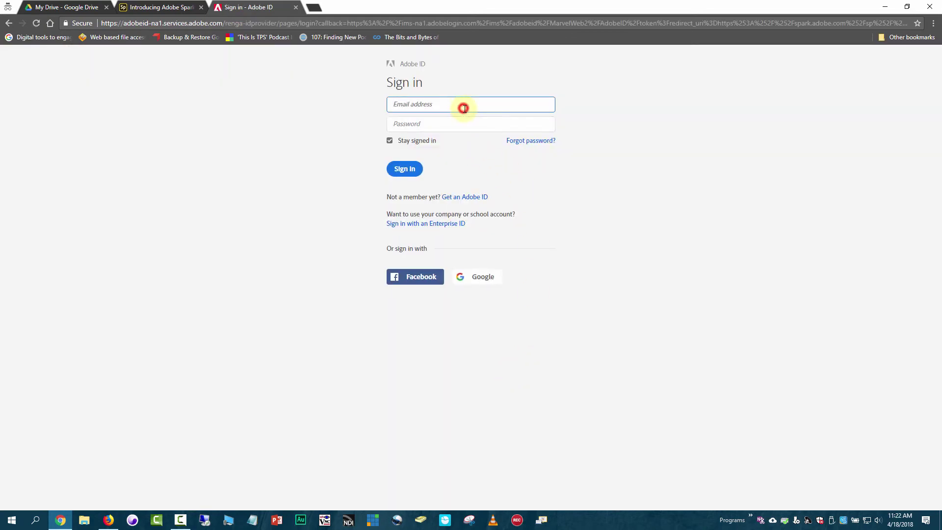
pyautogui.moveTo(414, 105); pyautogui.dragTo(456, 106)
pyautogui.click(415, 105)
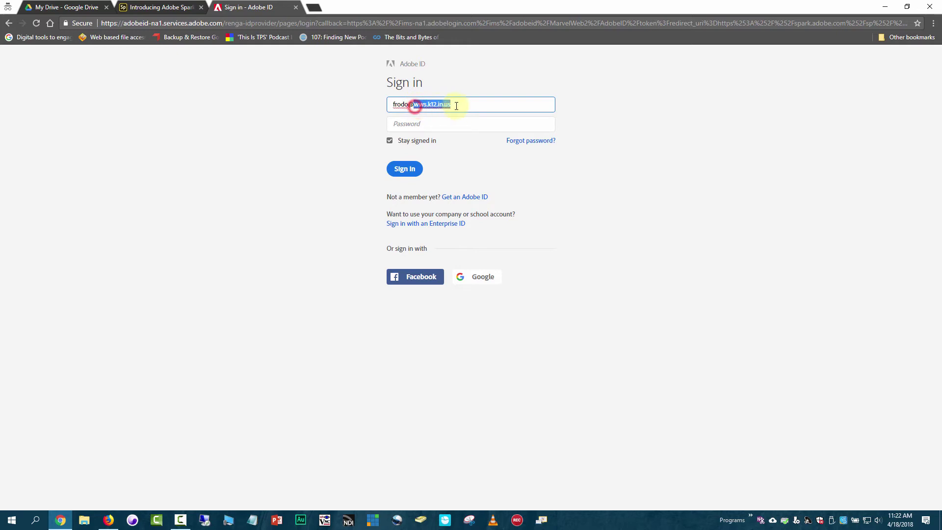
pyautogui.moveTo(456, 106); pyautogui.dragTo(412, 107)
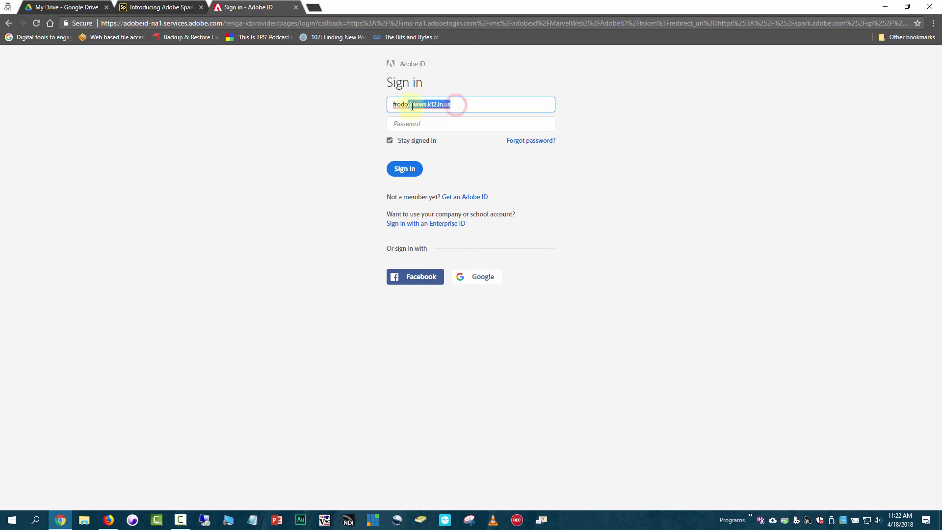
pyautogui.click(472, 103)
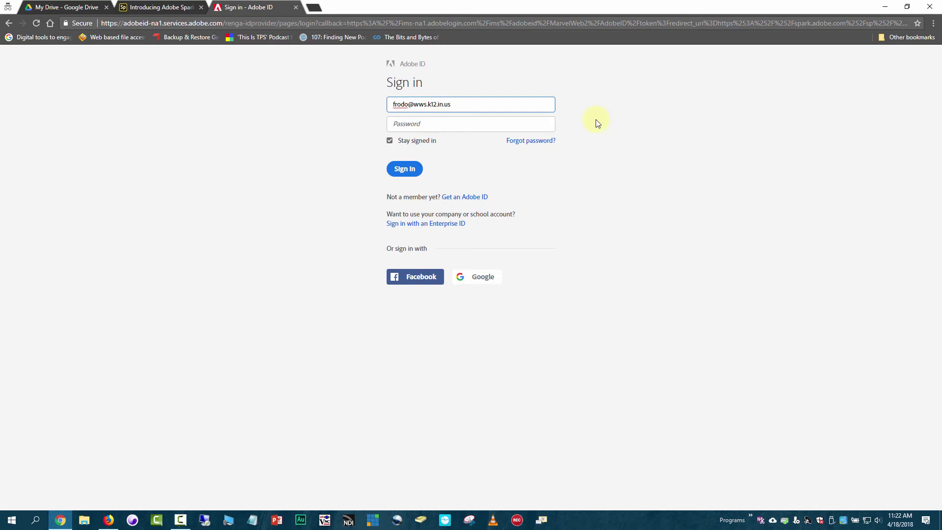
pyautogui.press('Tab')
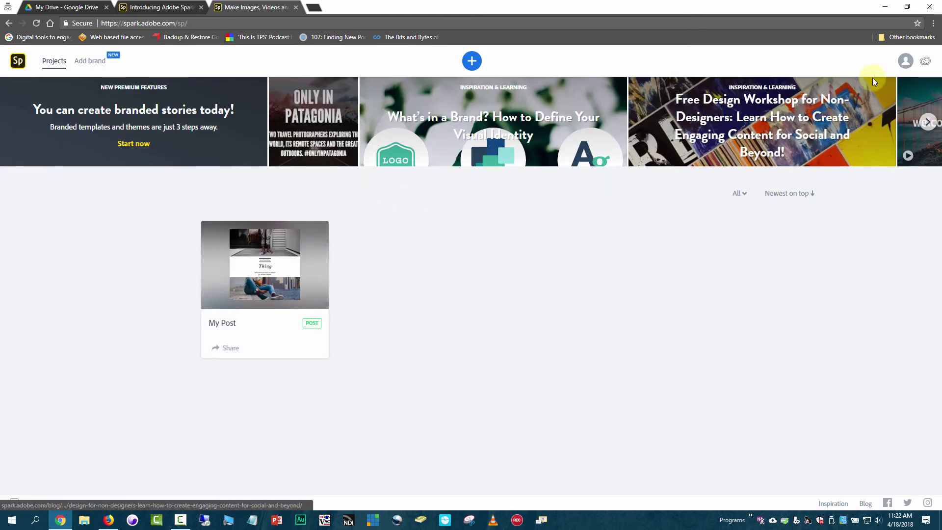
# Step: Check the account menu from the avatar on the projects page, then close it
pyautogui.click(908, 68)
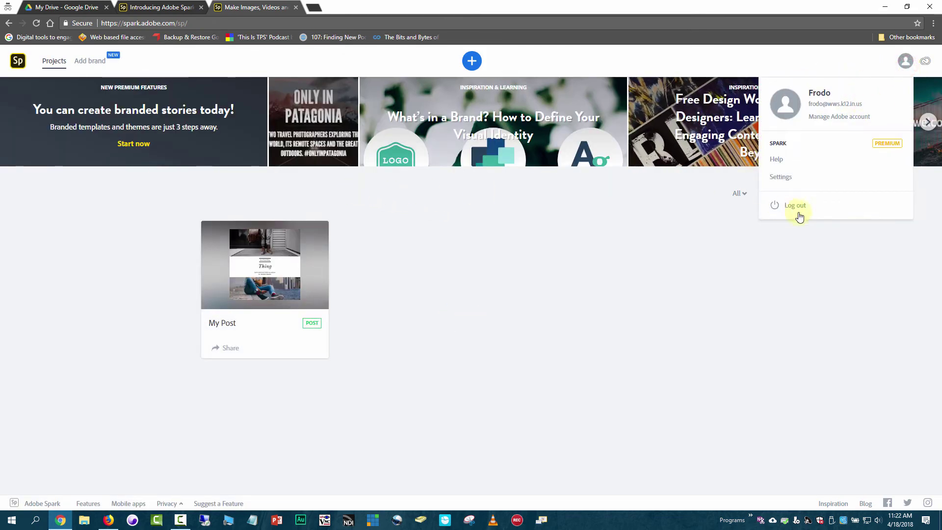
pyautogui.click(482, 230)
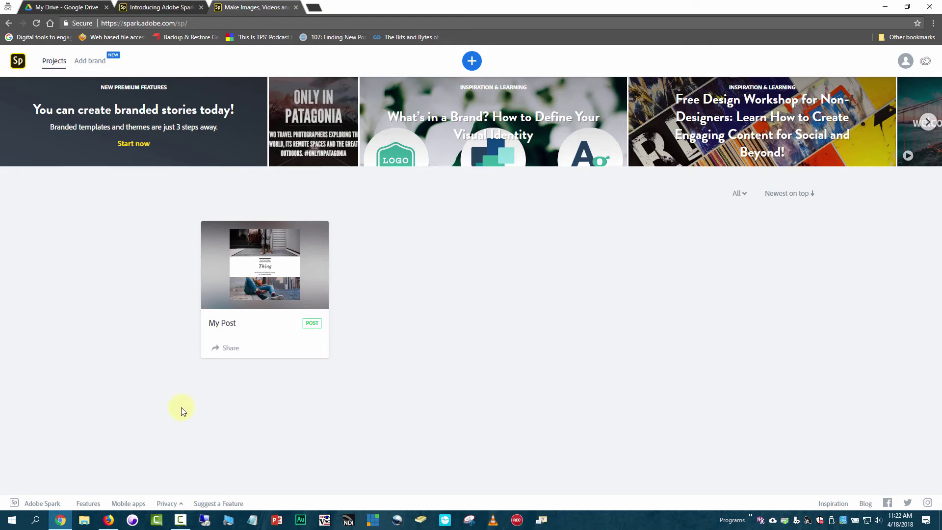
# Step: In Firefox, go to the Adobe Spark tab and choose Log in with Adobe ID
pyautogui.click(109, 520)
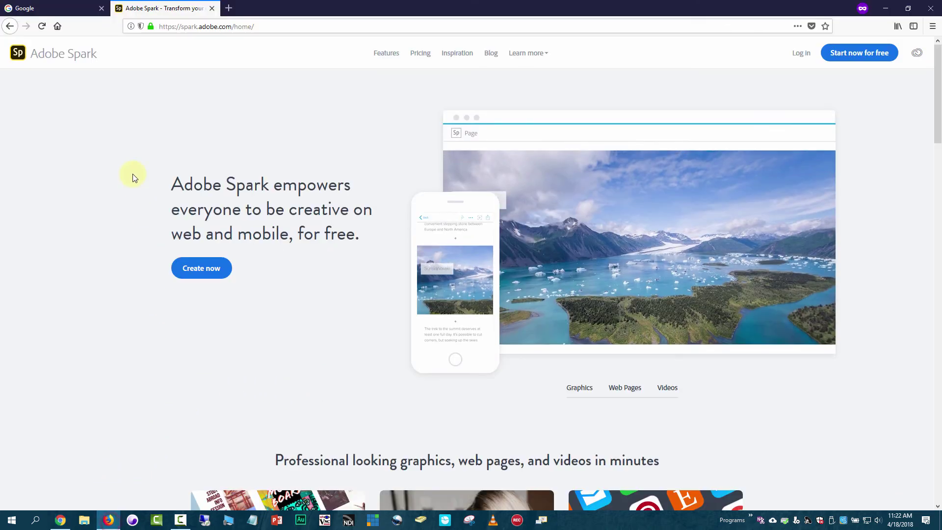
pyautogui.click(50, 10)
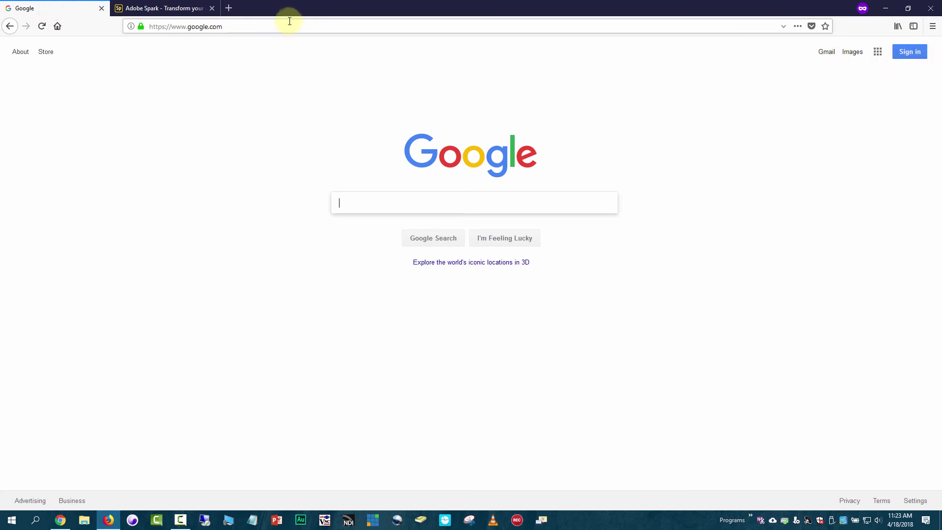
pyautogui.click(151, 9)
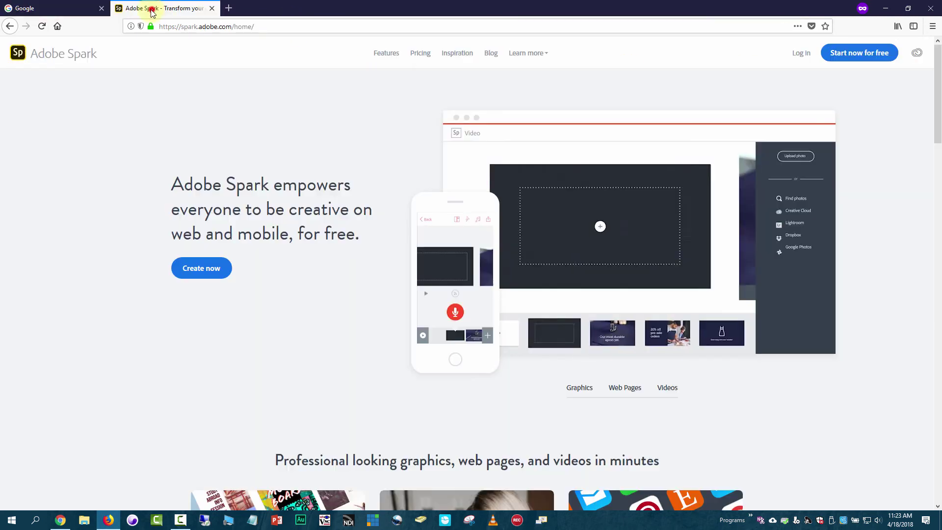
pyautogui.click(800, 54)
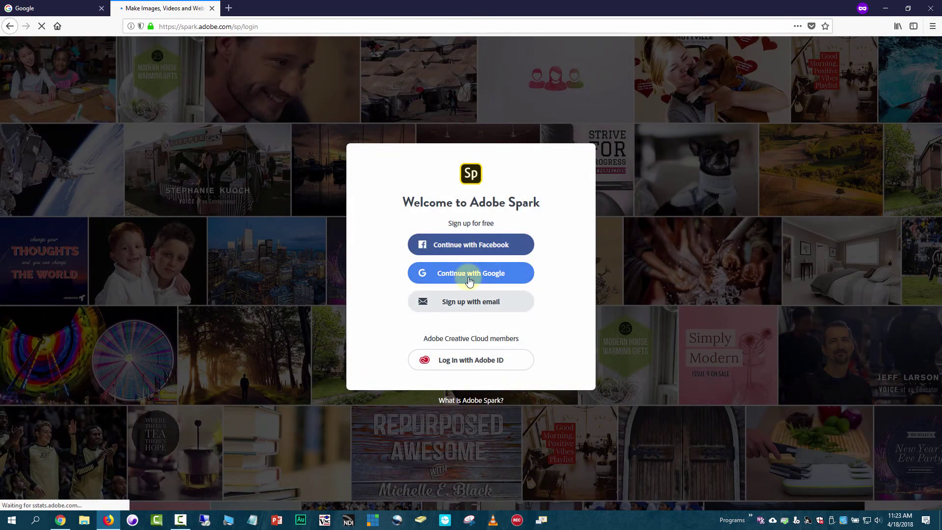
pyautogui.click(489, 365)
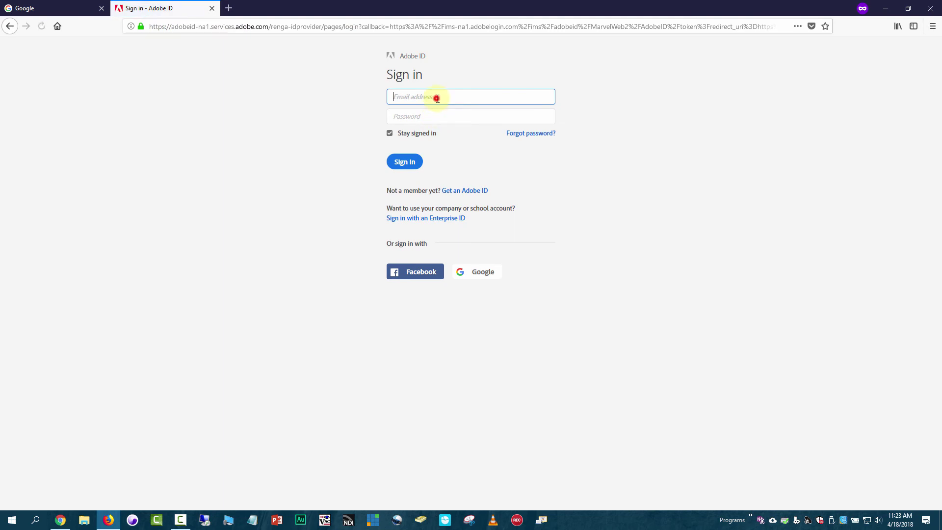
# Step: Submit the school e-mail, then enter the Google account e-mail and its password
pyautogui.click(437, 98)
pyautogui.press('Tab')
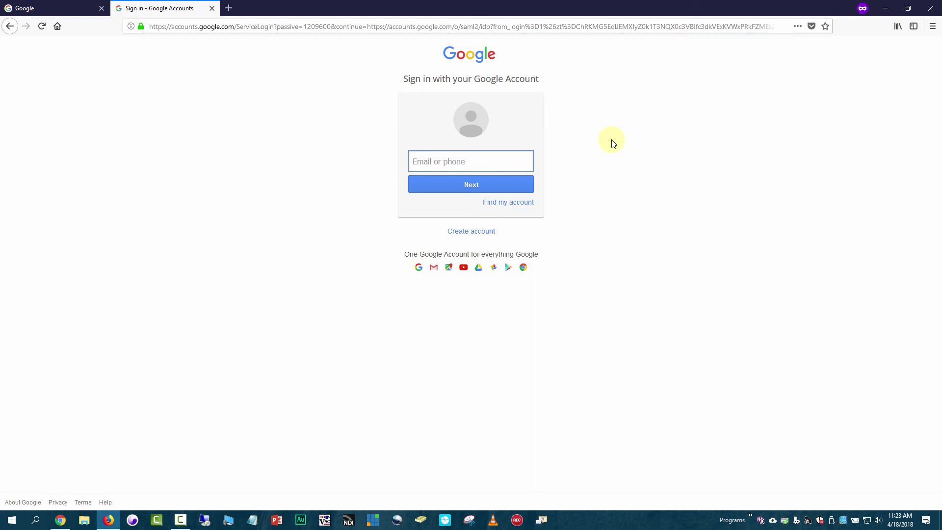
pyautogui.press('Return')
pyautogui.write('***')
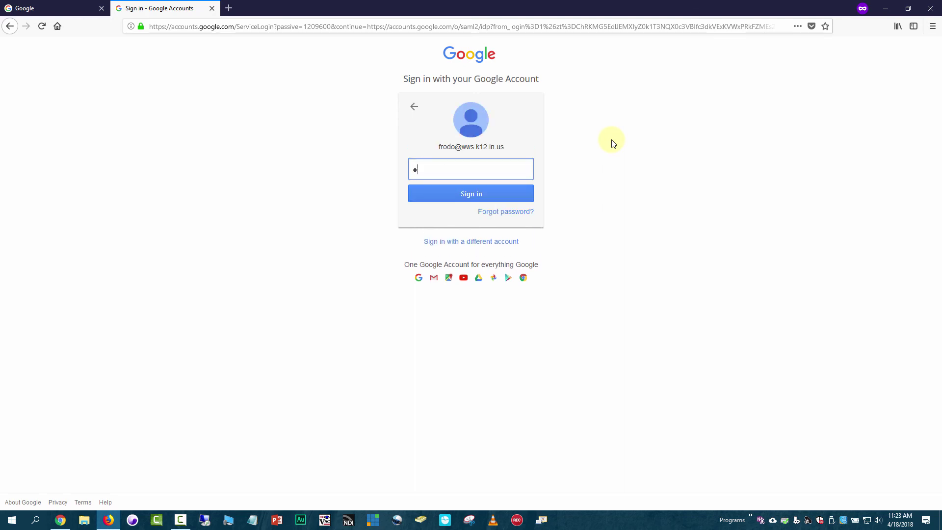
pyautogui.write('********')
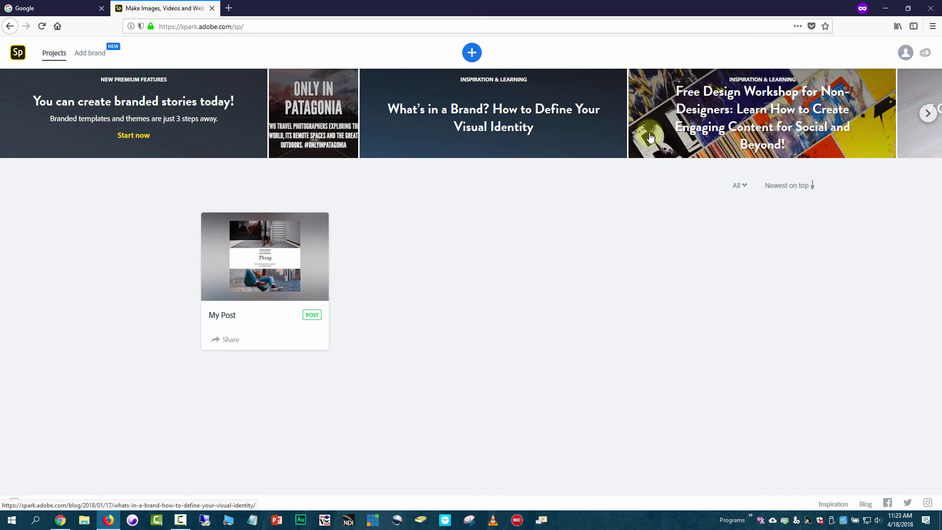
pyautogui.click(906, 53)
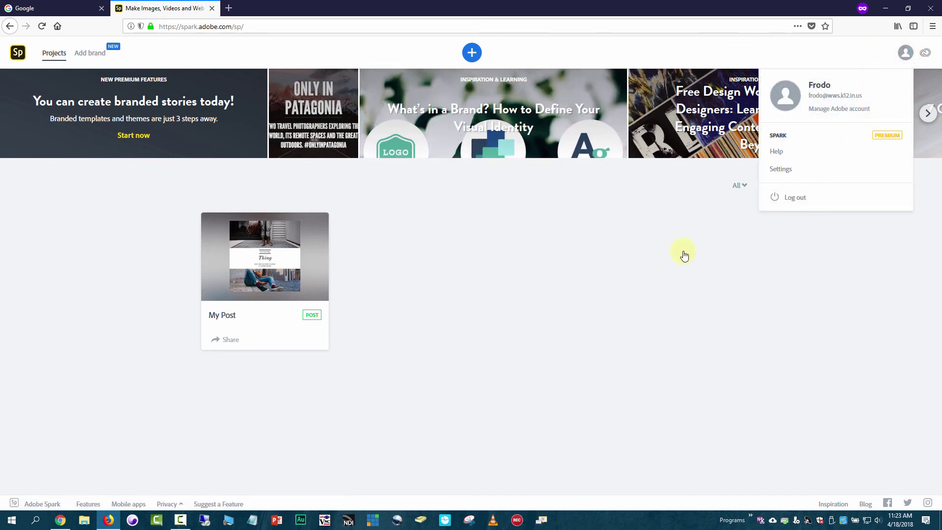
pyautogui.click(591, 261)
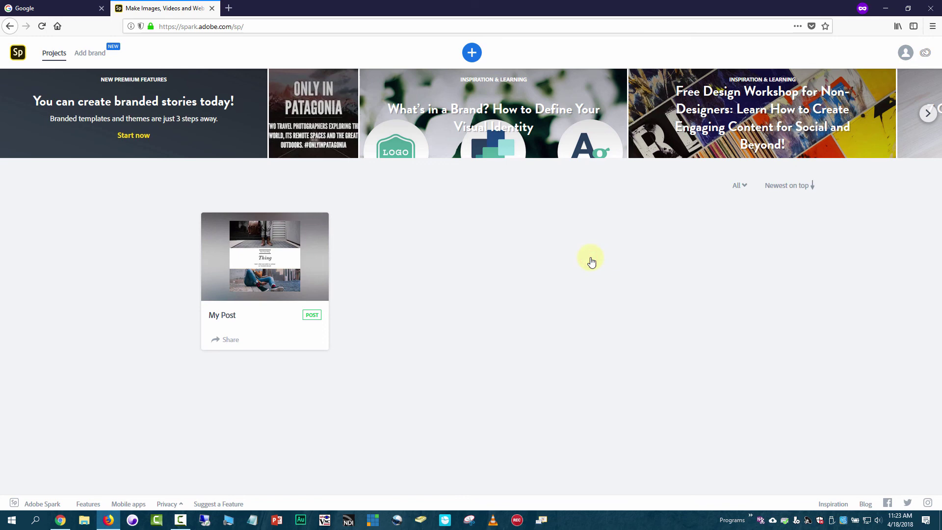